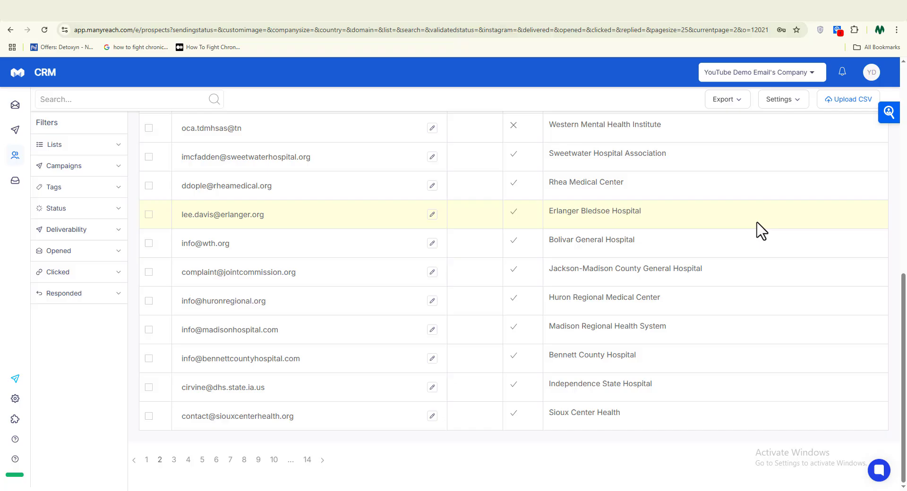
- Scroll through the annotated sent, delivered and inbox-rate stat cards
scroll(757, 233, up, 5)
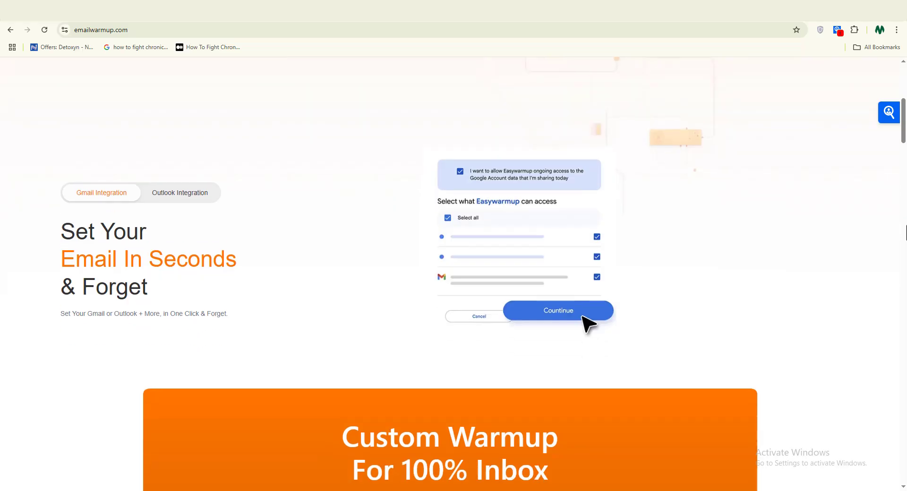
scroll(450, 283, down, 3)
- Scroll down emailwarmup.com to the Custom Warmup offer
scroll(450, 283, down, 4)
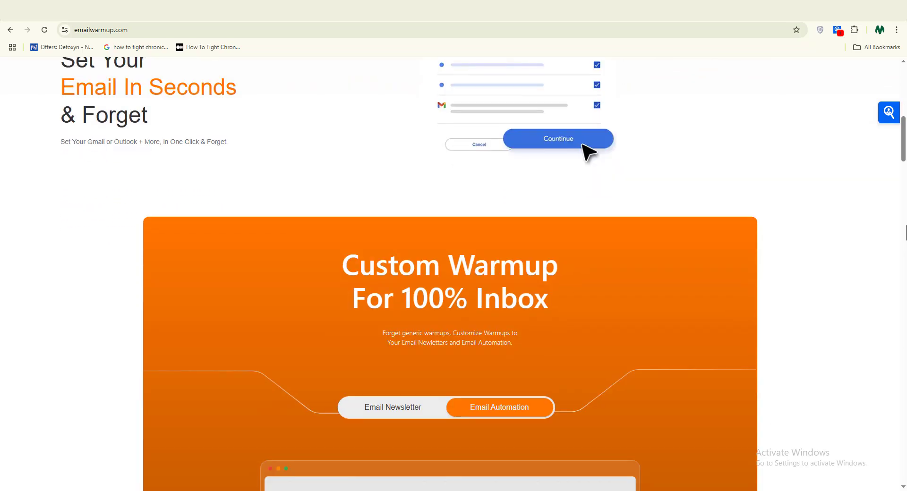
scroll(906, 233, down, 2)
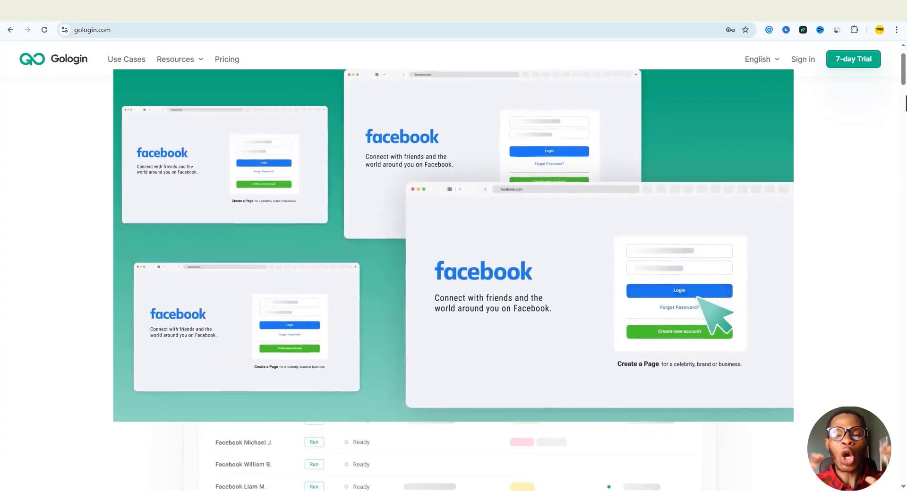
scroll(905, 104, down, 2)
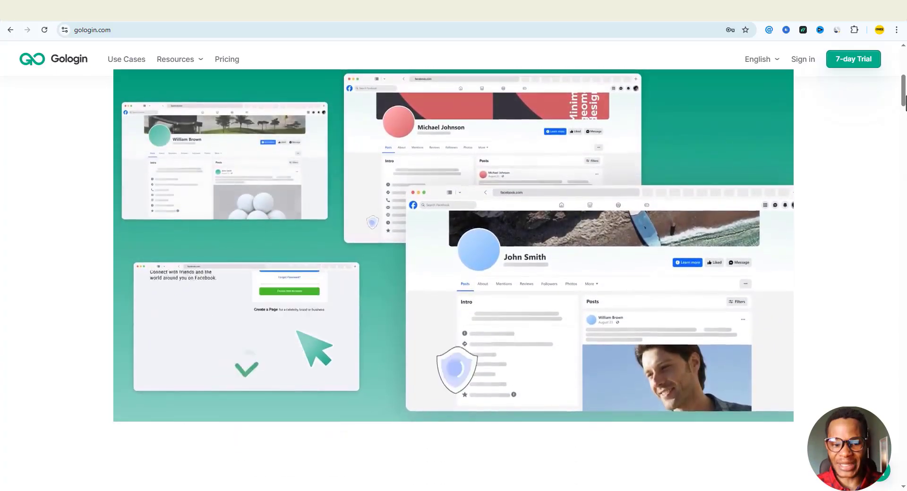
scroll(905, 104, down, 3)
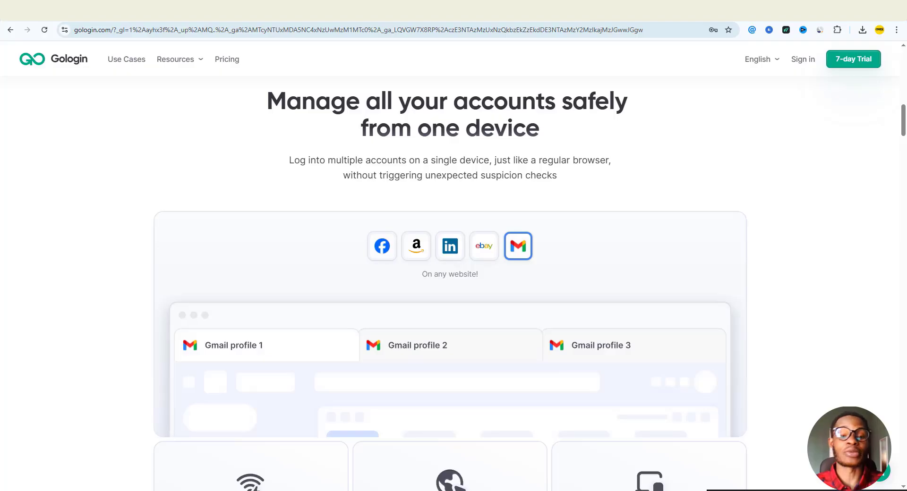
scroll(905, 366, down, 4)
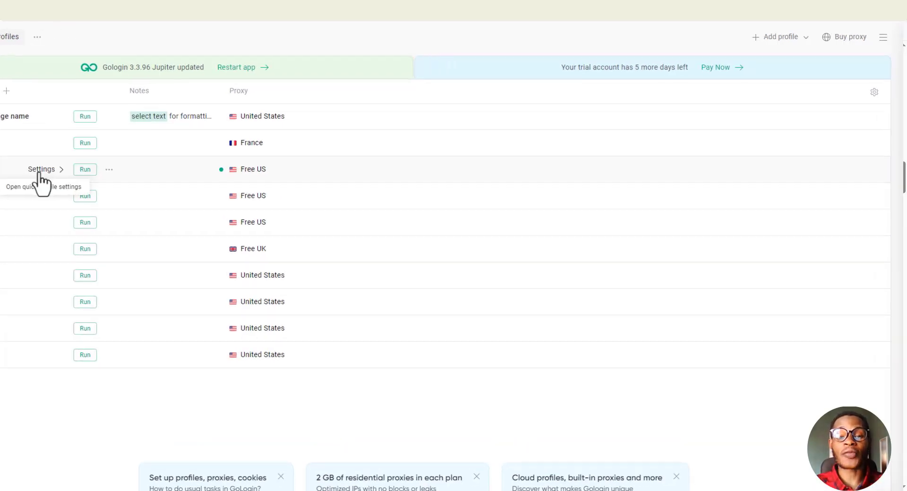
click(108, 184)
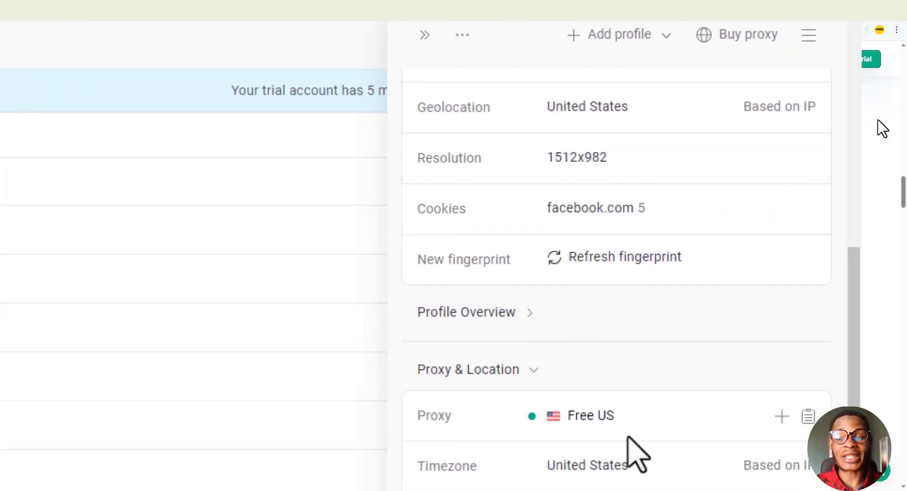
scroll(881, 128, down, 5)
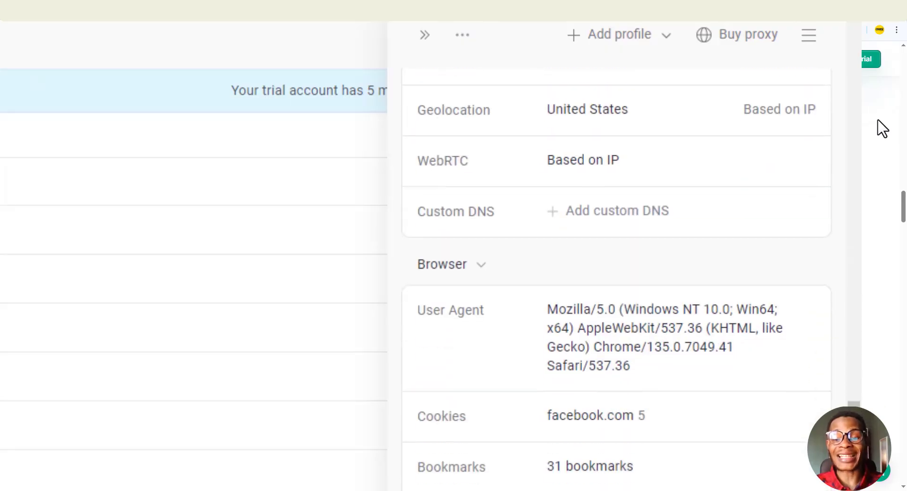
scroll(881, 129, up, 5)
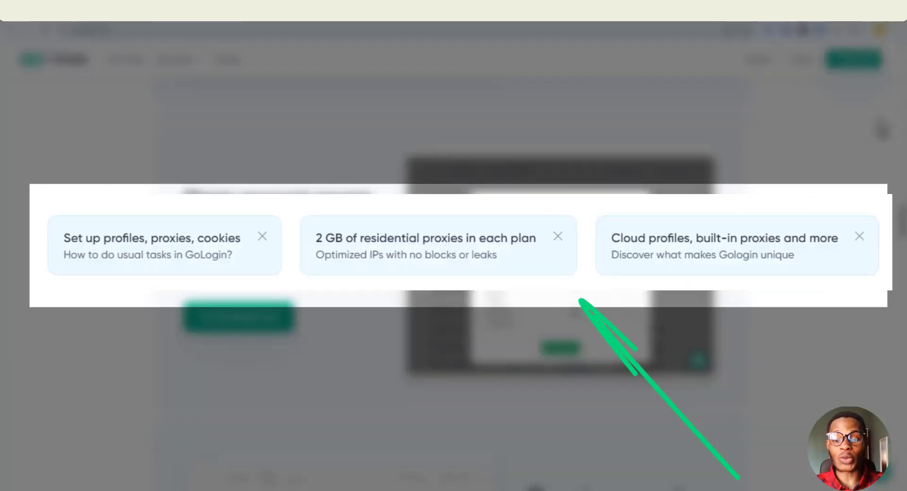
scroll(882, 129, down, 4)
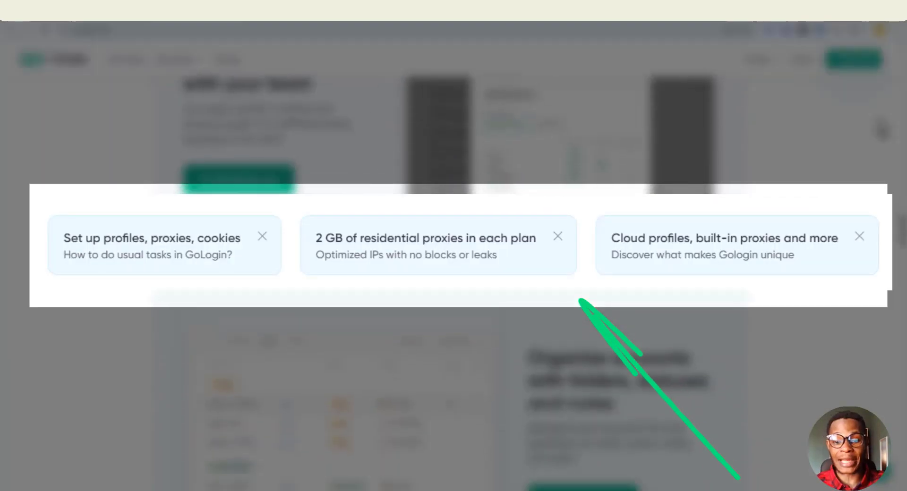
scroll(881, 129, down, 5)
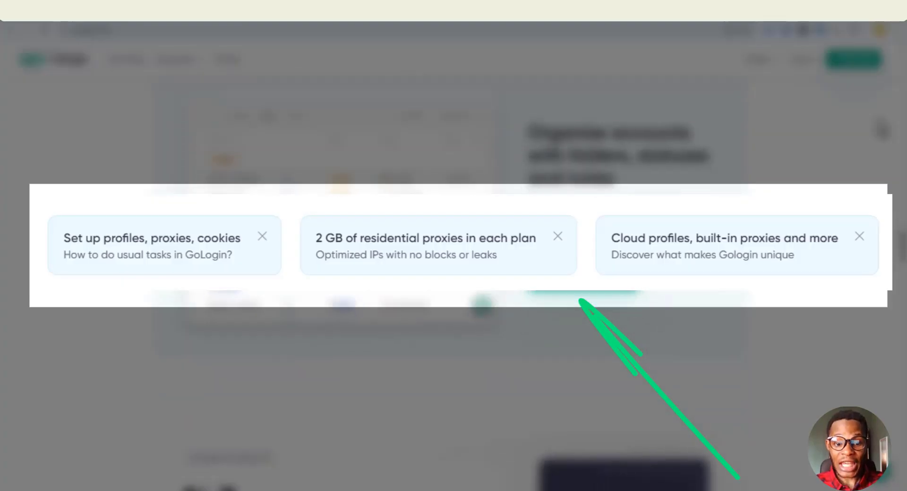
scroll(882, 132, down, 4)
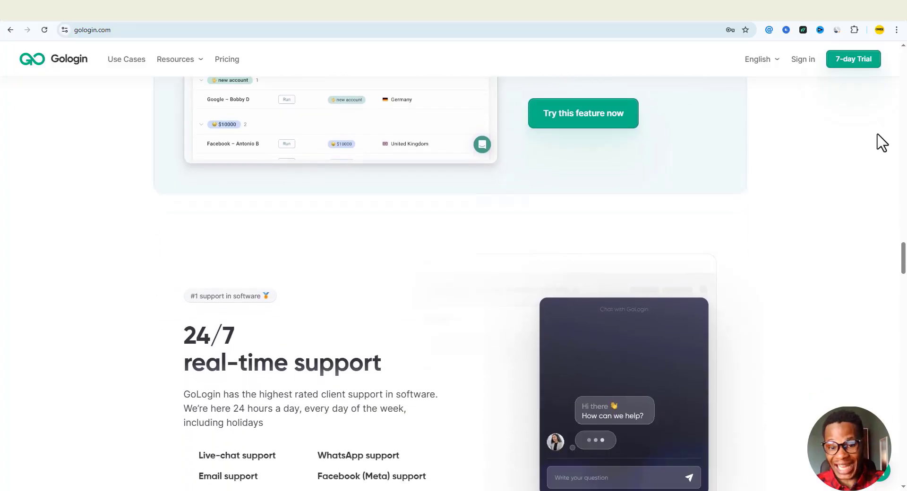
scroll(883, 147, down, 3)
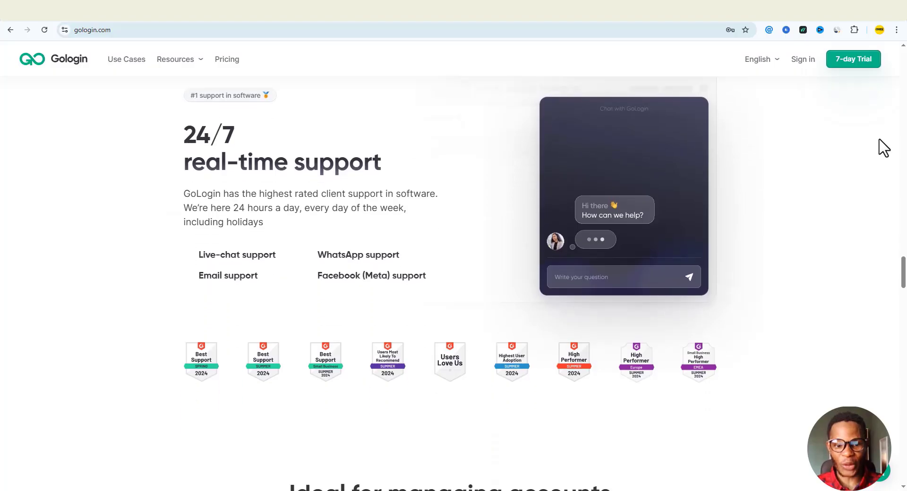
- Invite a teammate by their e-mail address with run and edit access to the Work folder
click(736, 49)
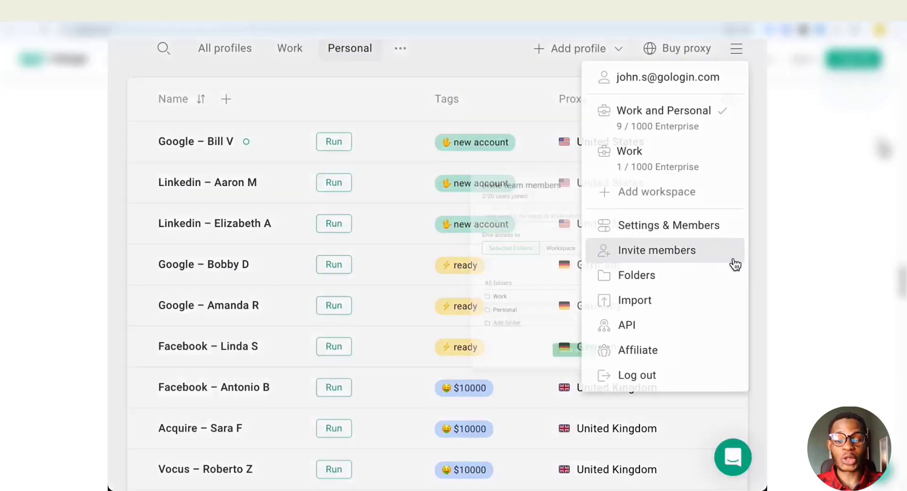
click(732, 255)
click(523, 184)
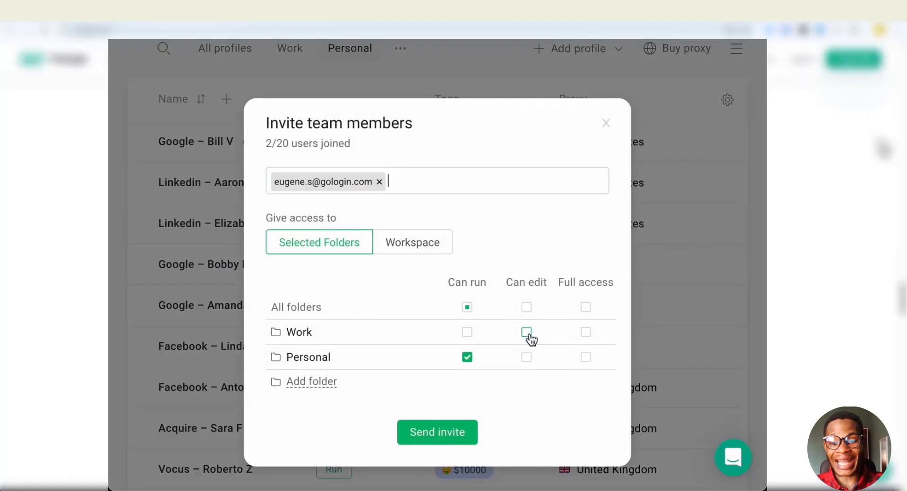
click(526, 332)
click(459, 441)
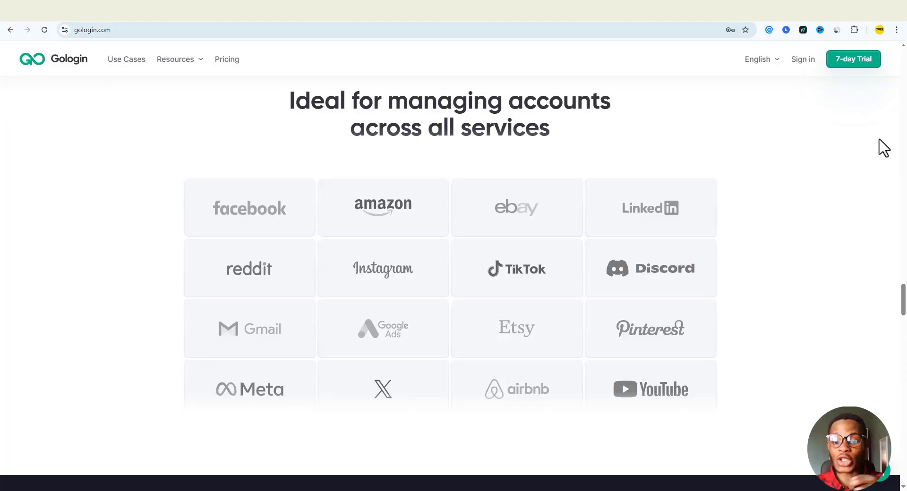
- Begin the GoLogin 7-day free trial sign-up and focus the e-mail field
scroll(883, 148, down, 4)
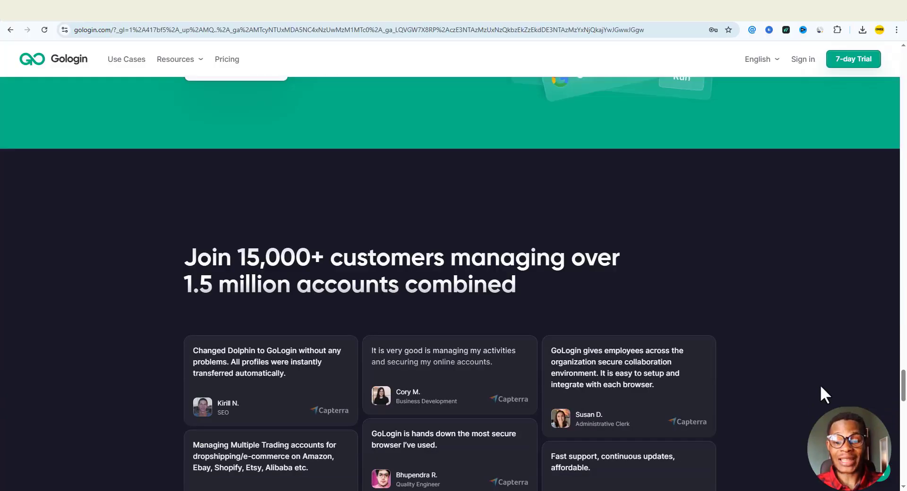
scroll(833, 364, up, 3)
scroll(846, 336, up, 2)
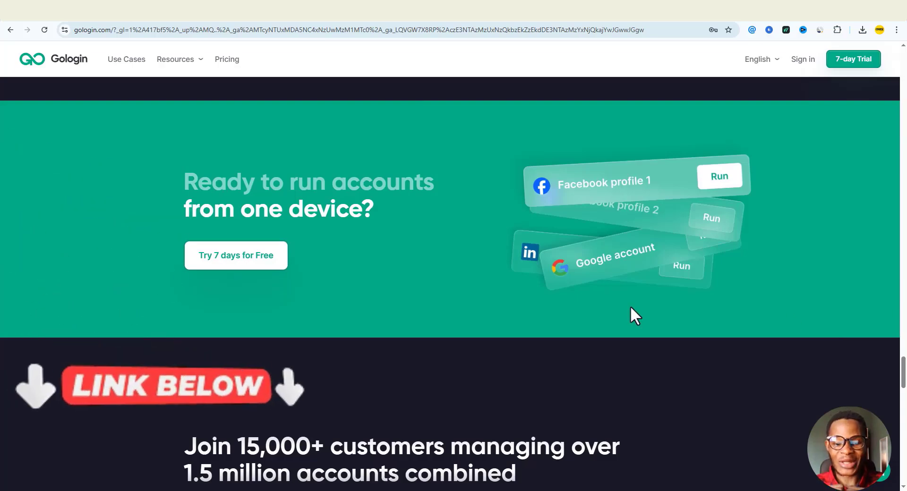
click(253, 265)
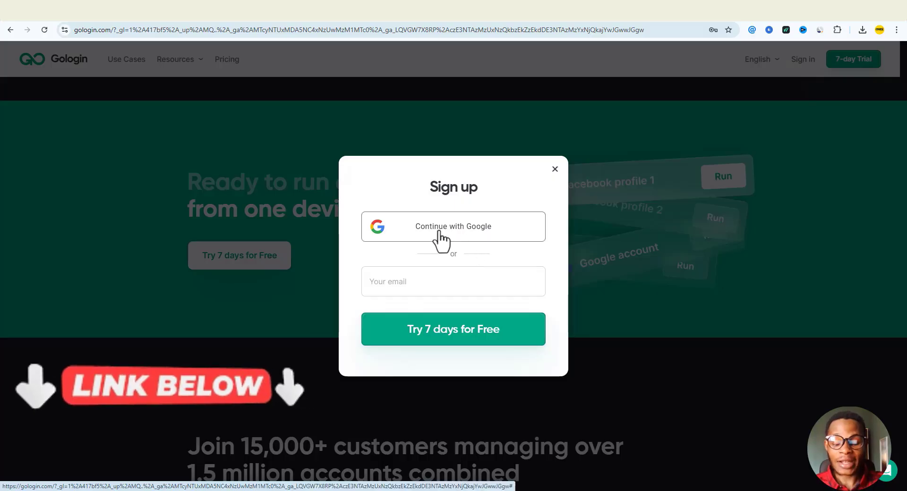
click(461, 284)
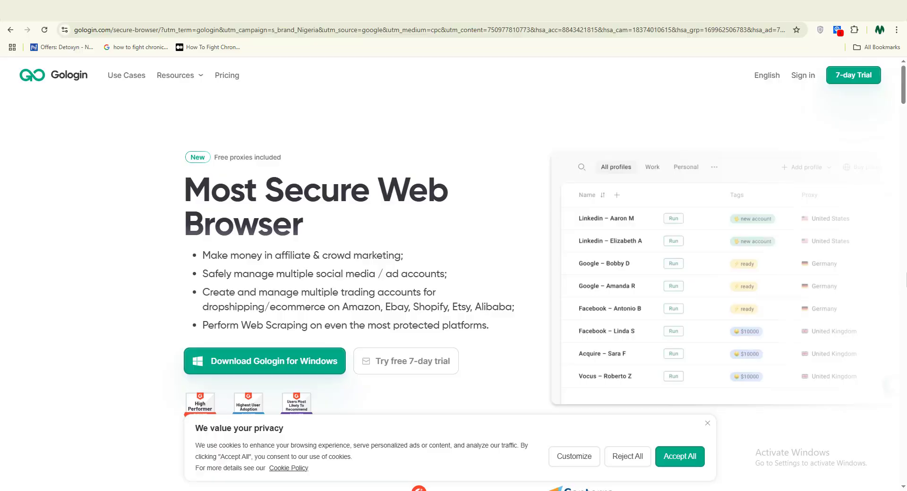
- Scroll down the GoLogin download page past the ratings and feature reviews
scroll(906, 279, down, 1)
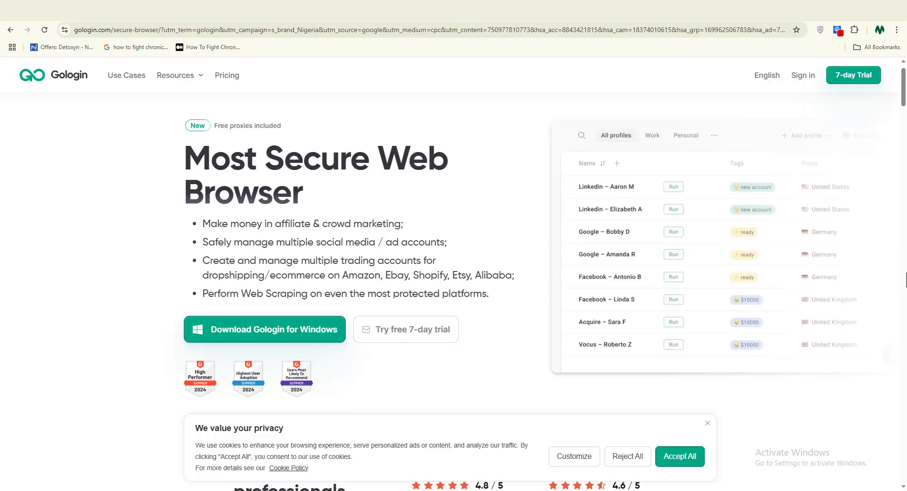
scroll(906, 279, down, 5)
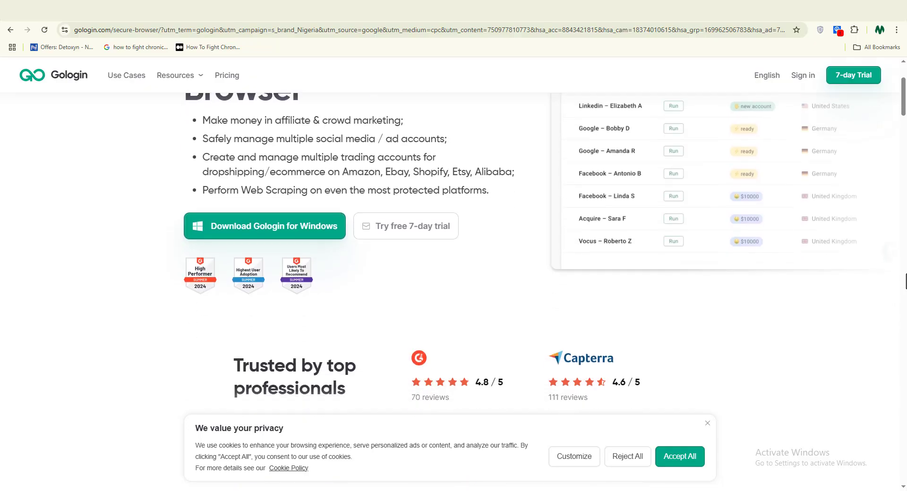
scroll(906, 281, down, 5)
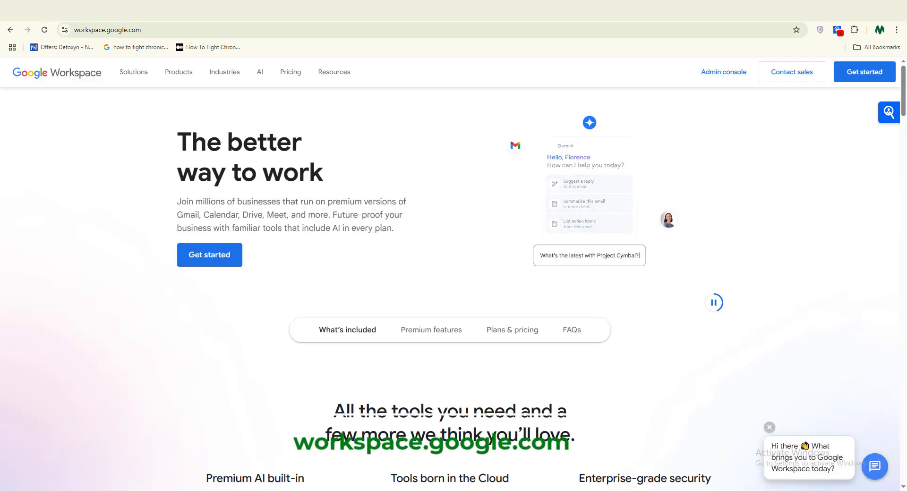
scroll(814, 263, down, 3)
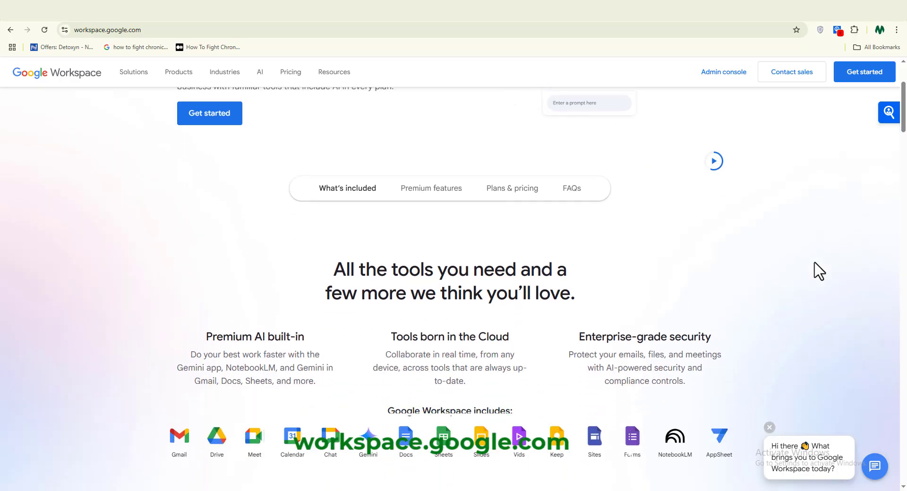
scroll(819, 270, down, 2)
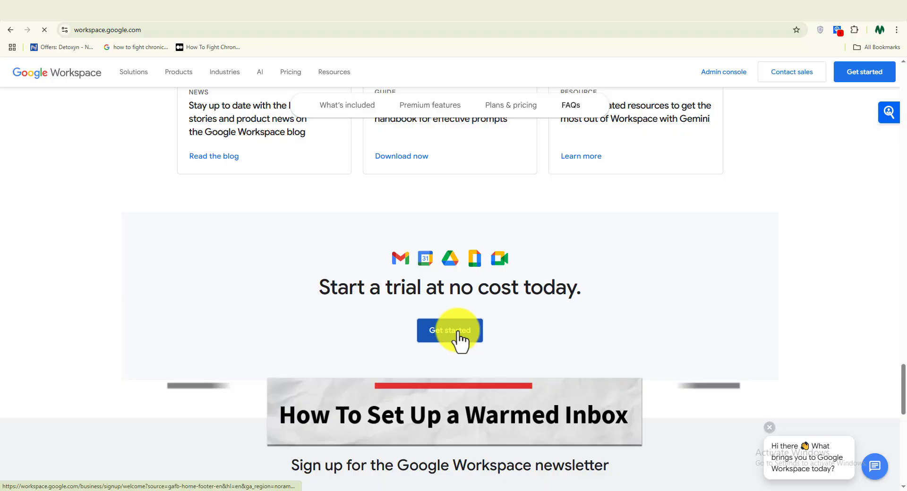
- Start Google Workspace business signup using a new custom domain
click(457, 331)
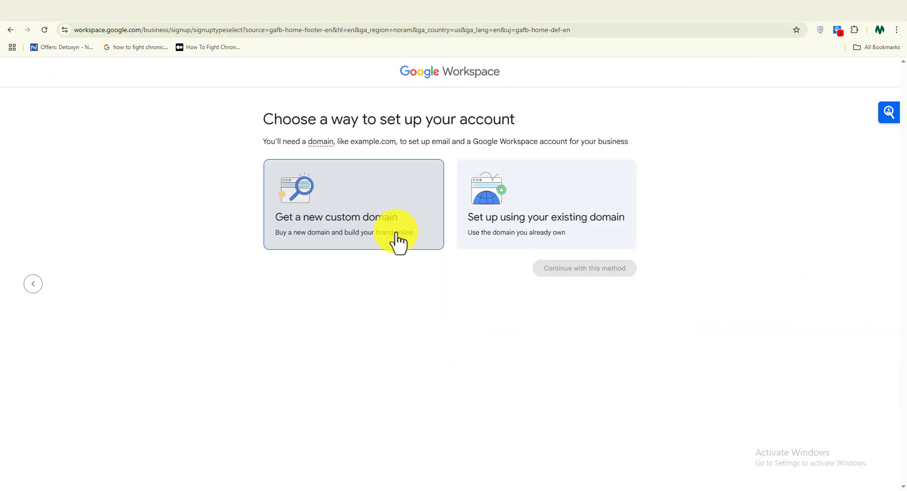
click(397, 234)
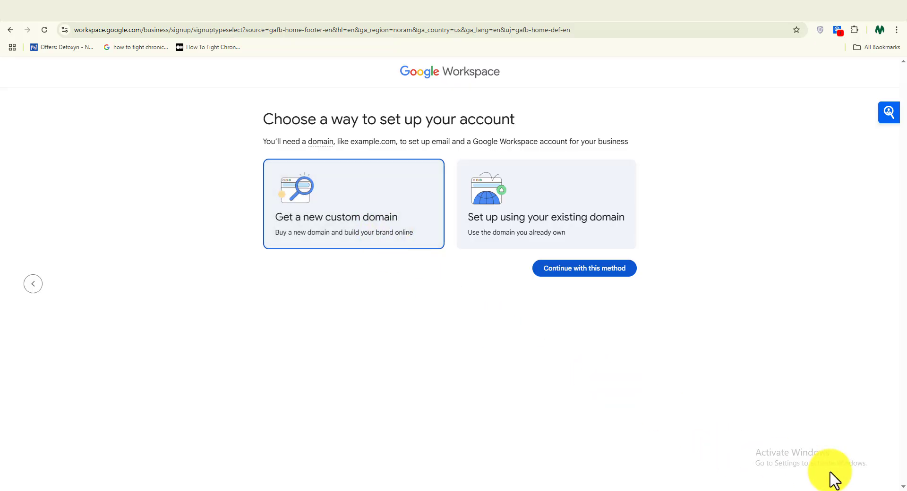
click(591, 271)
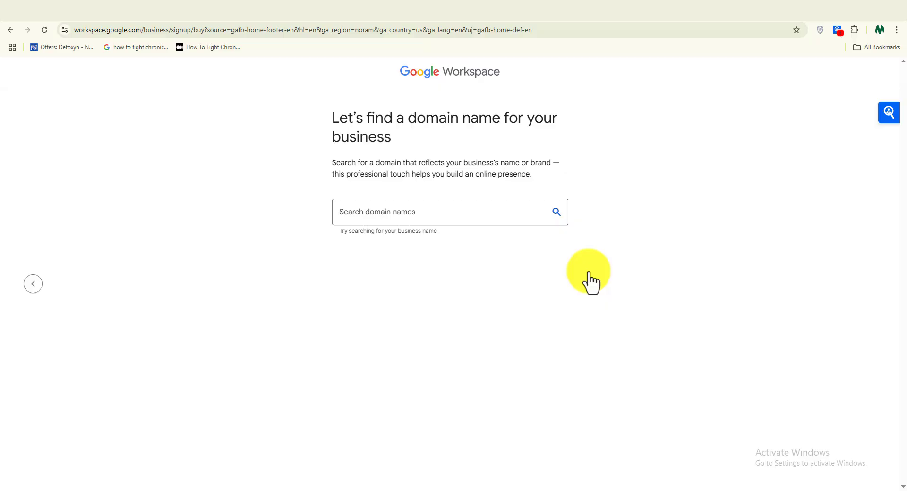
- Search for and select outreachdemosendcompany.com, available at €12.00/year
click(449, 208)
text(outreachdemosendcompany.com)
key(Return)
scroll(502, 247, down, 2)
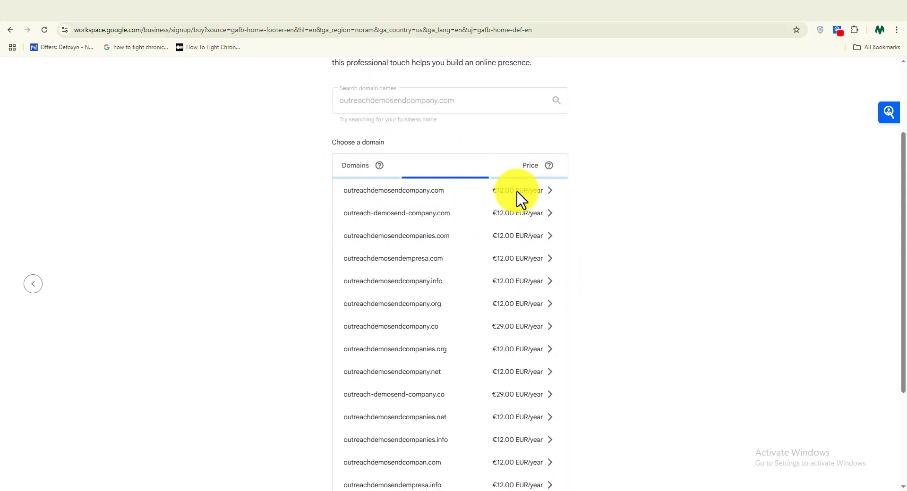
click(529, 193)
key(alt+Left)
scroll(901, 258, down, 2)
scroll(901, 255, up, 1)
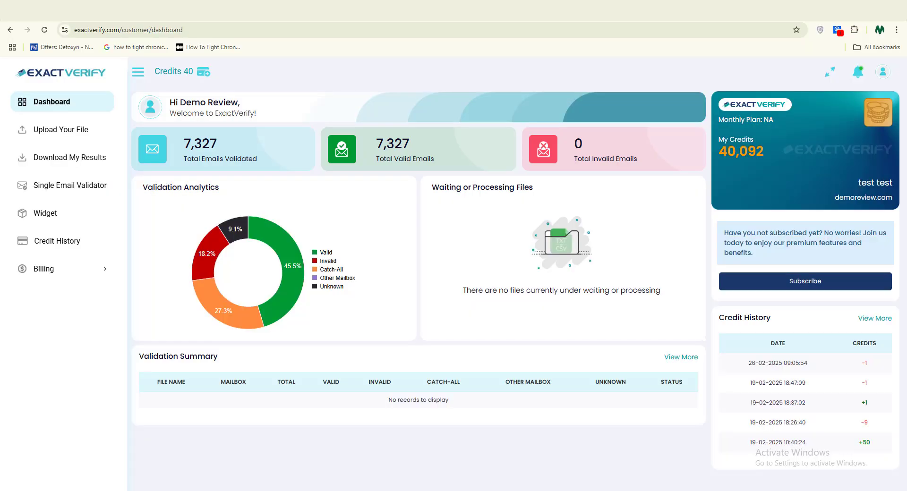
- Open ExactVerify's Upload Your File page and review the mailbox provider options
click(47, 132)
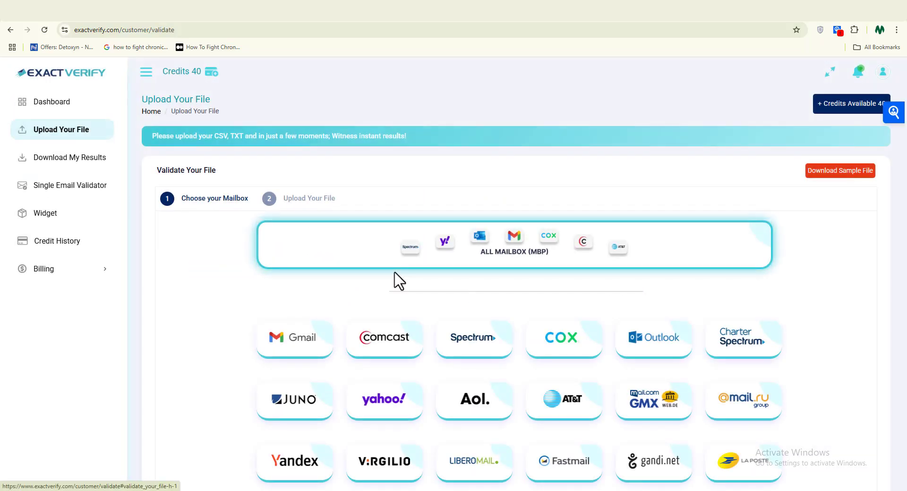
scroll(400, 282, down, 1)
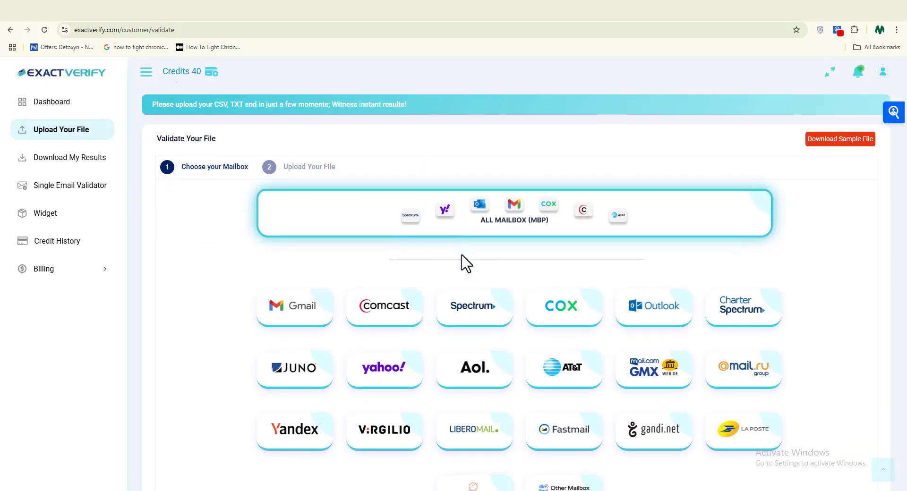
scroll(499, 229, down, 5)
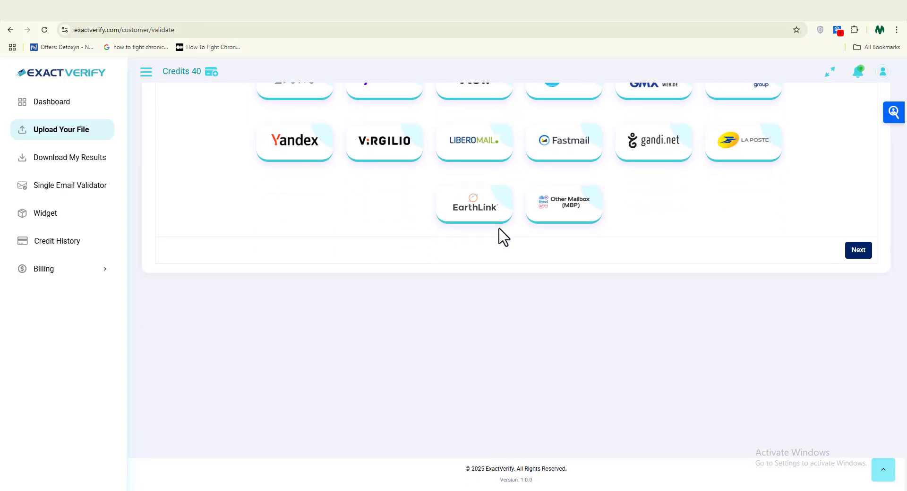
scroll(503, 237, up, 6)
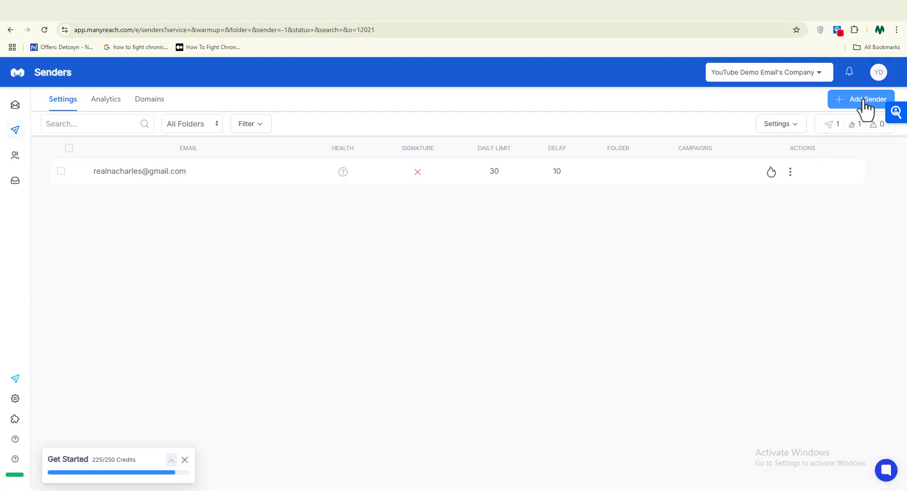
click(865, 105)
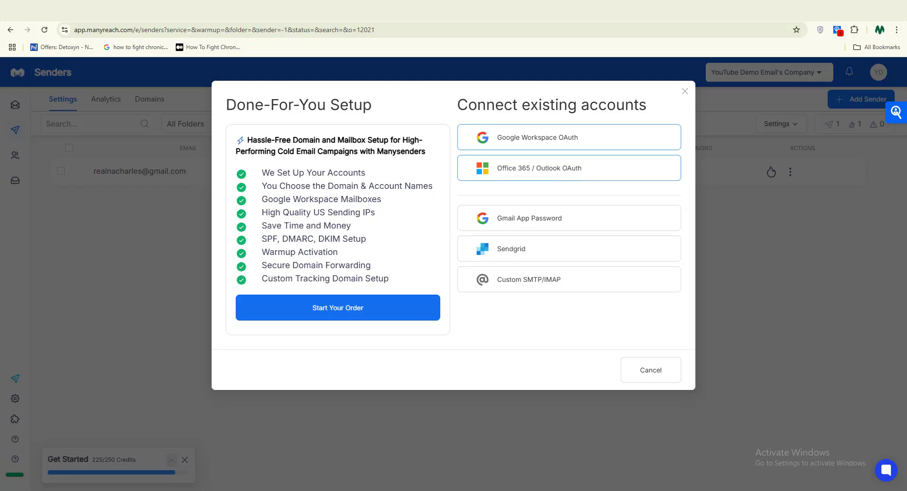
click(722, 92)
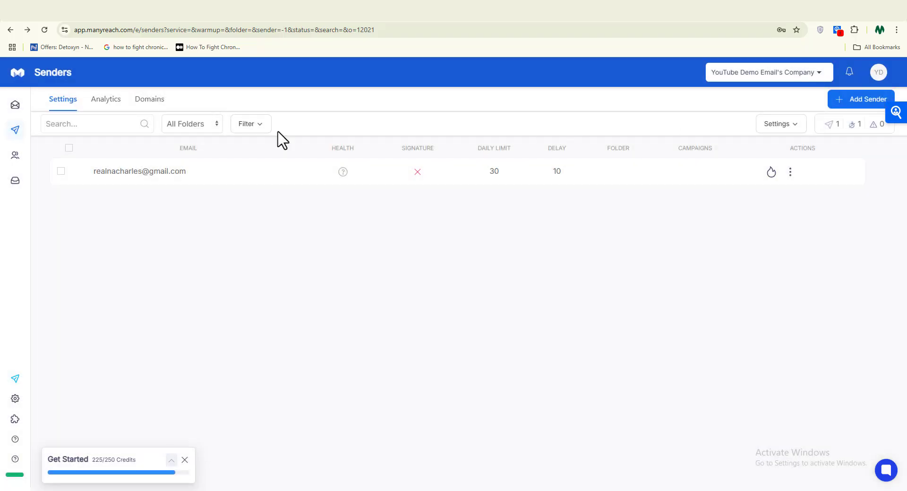
mouse_move(8, 174)
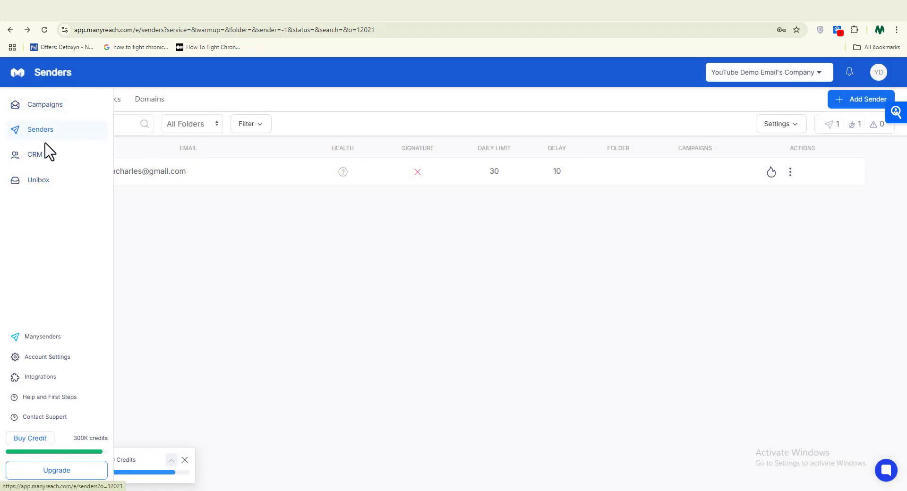
- Upload the leads CSV from the computer into the CRM, adding 339 hospital prospects
click(33, 158)
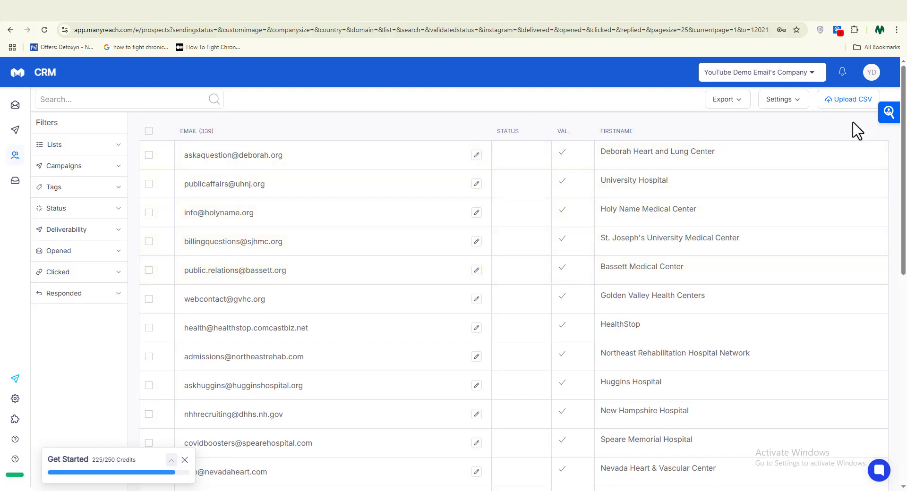
click(849, 102)
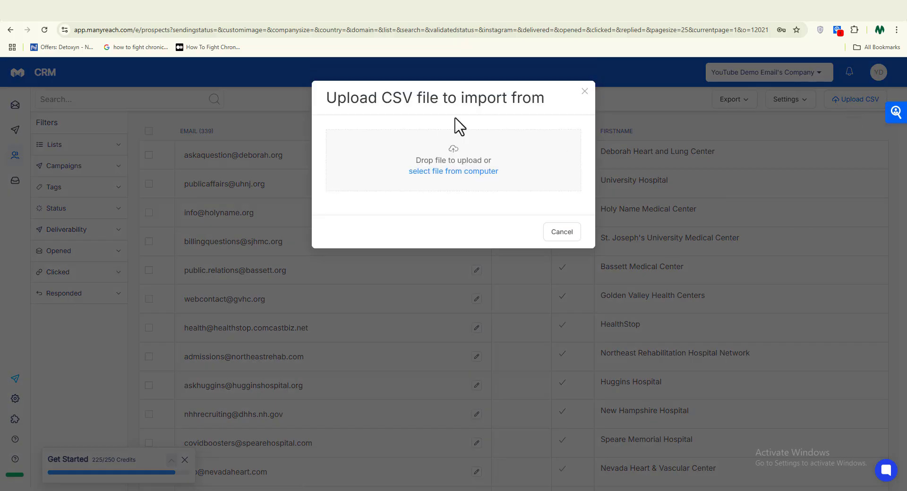
click(472, 156)
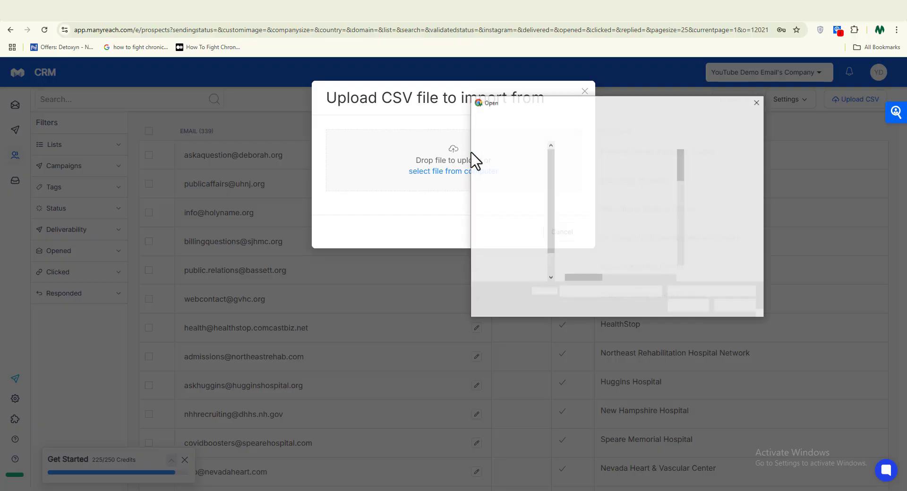
scroll(627, 203, down, 2)
key(Escape)
key(Escape)
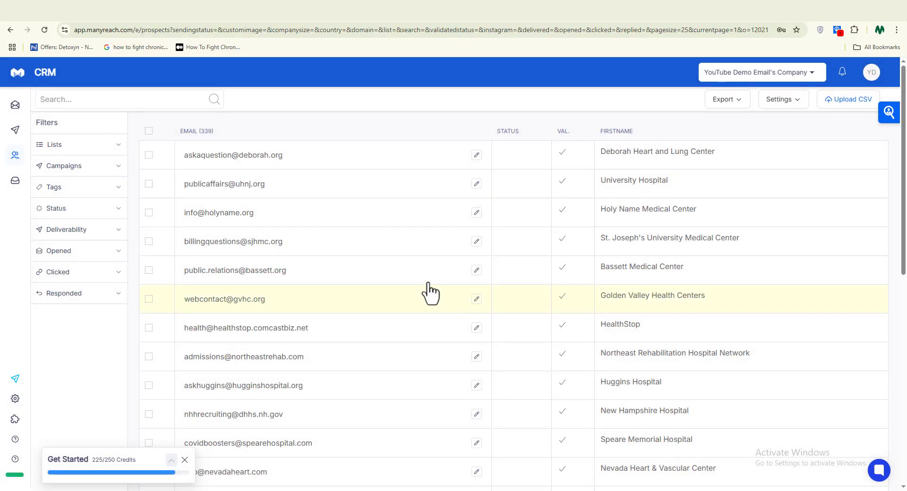
scroll(523, 273, down, 3)
scroll(536, 265, down, 6)
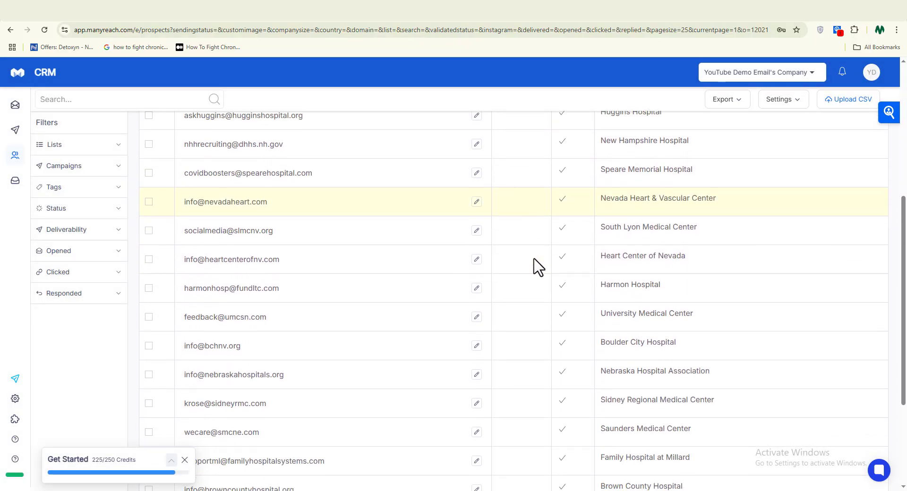
- Create the campaign, insert {{FIRST_NAME}} after 'Thanks' in the body, and start it
click(572, 180)
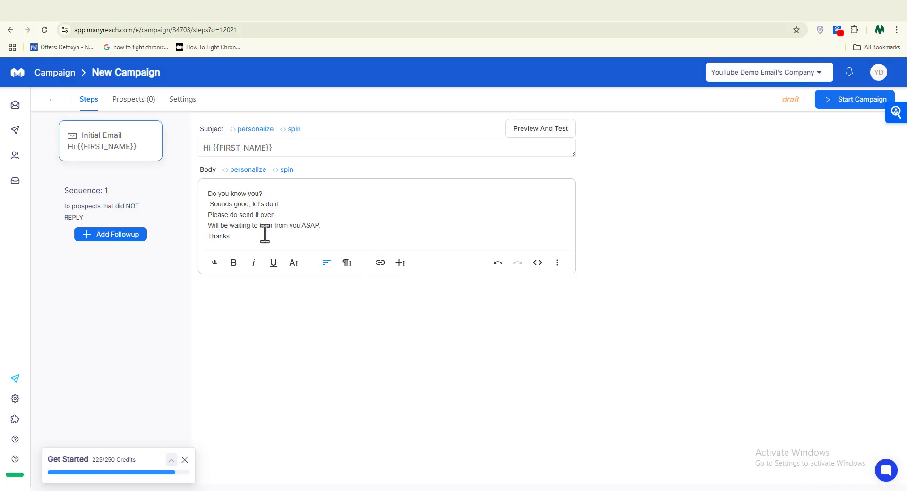
click(250, 171)
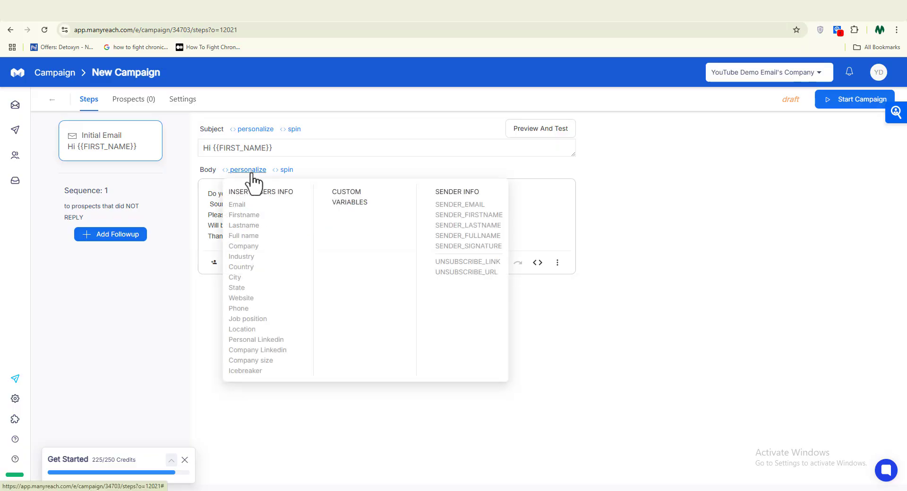
click(256, 215)
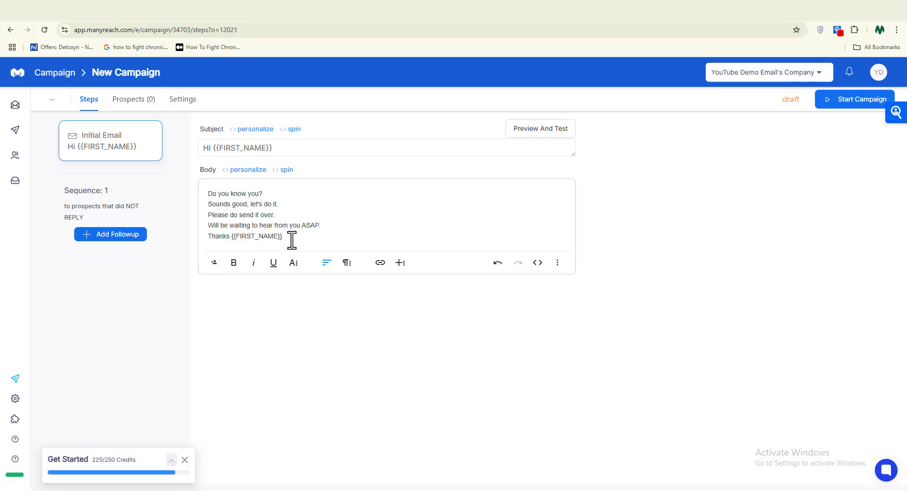
drag(289, 238, 293, 231)
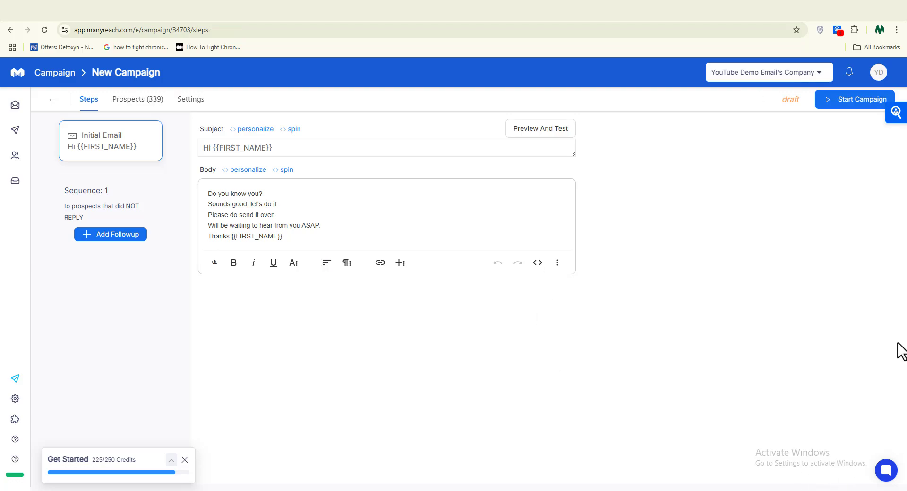
click(848, 101)
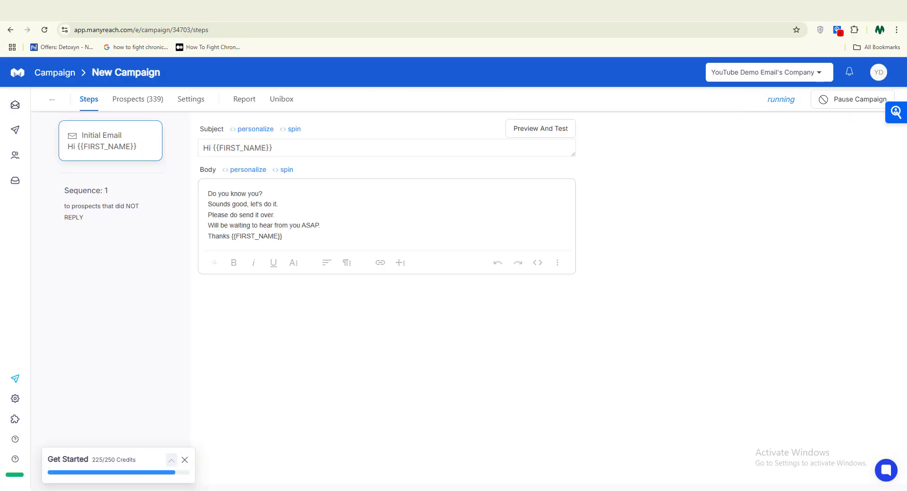
- Go to Campaigns and open the connected sender's Warmup settings
mouse_move(11, 116)
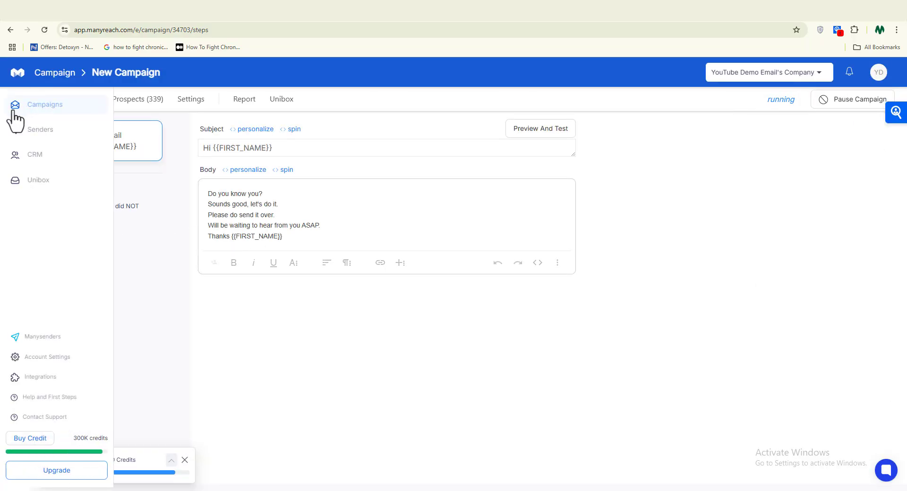
click(47, 110)
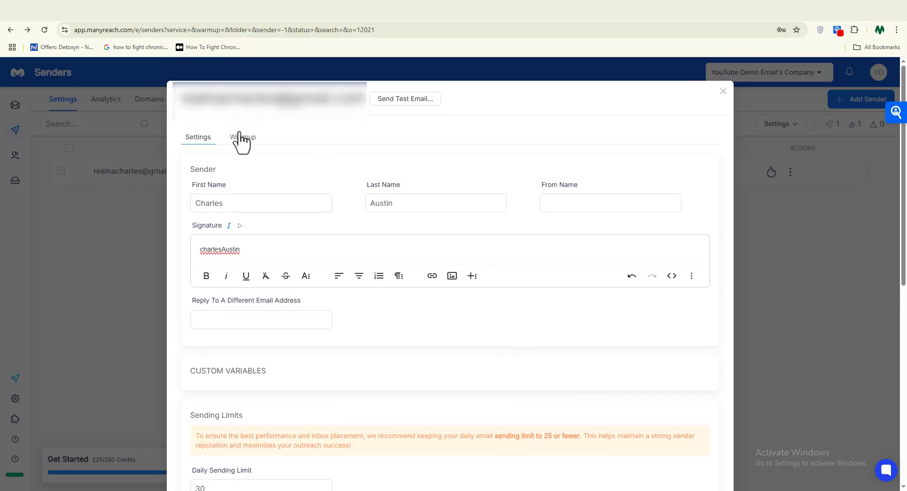
click(241, 137)
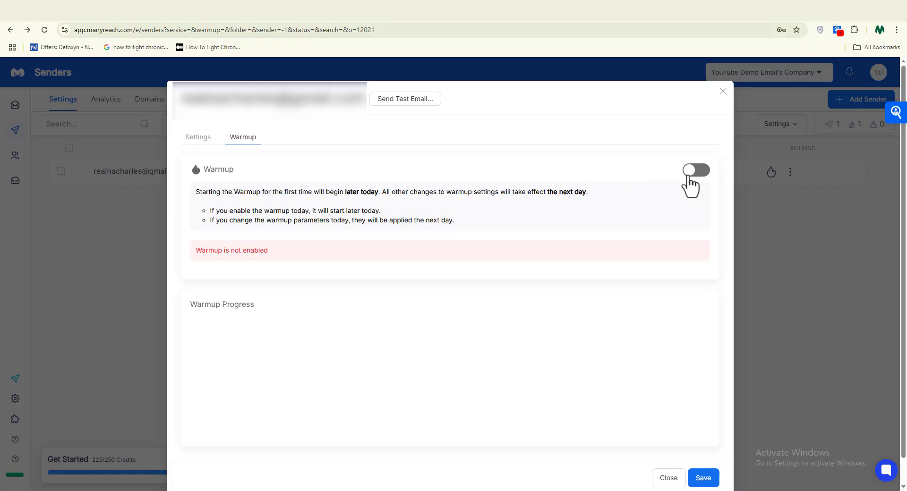
- Enable warmup for the sender with a daily warmup sending limit of 30
click(694, 171)
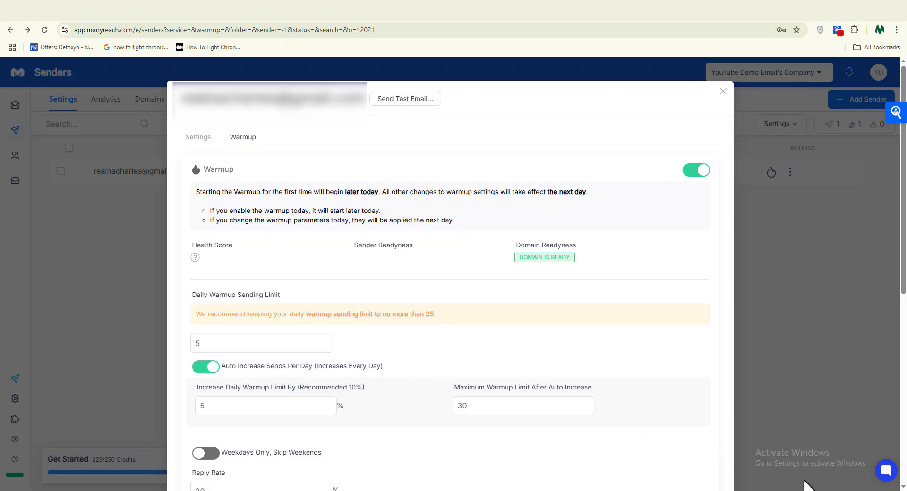
click(296, 344)
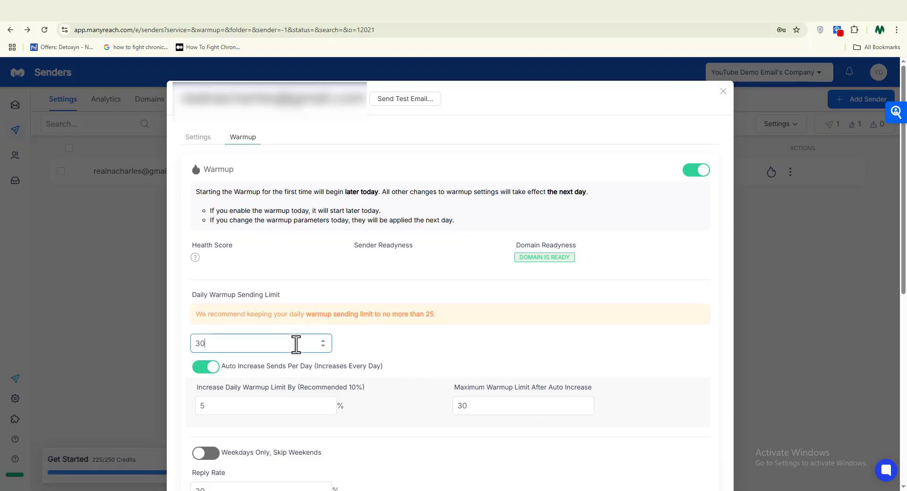
click(437, 364)
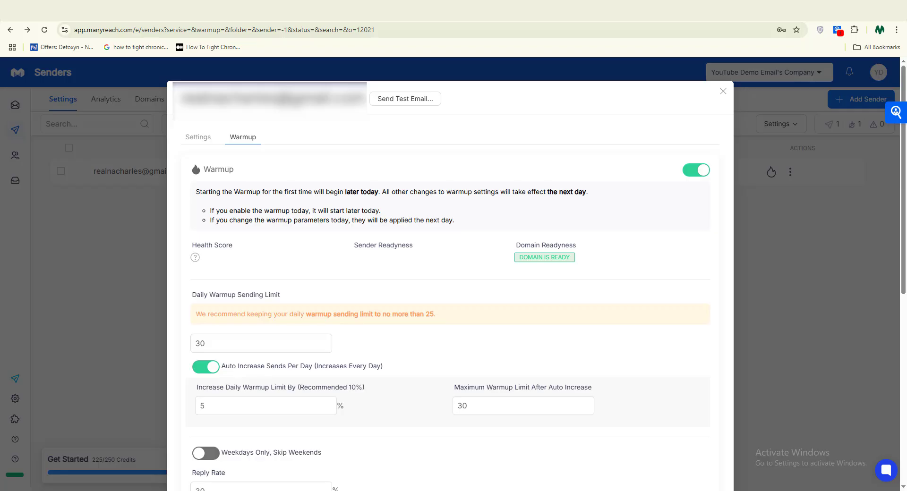
scroll(294, 241, down, 7)
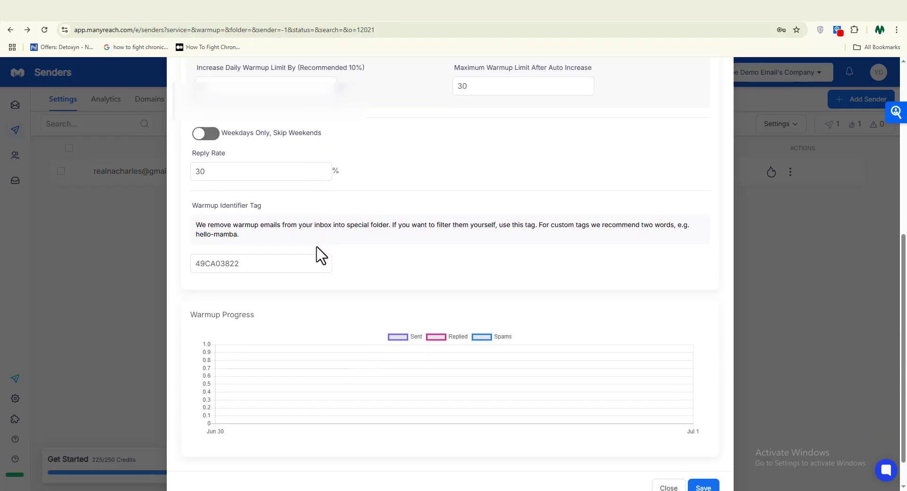
scroll(321, 255, up, 7)
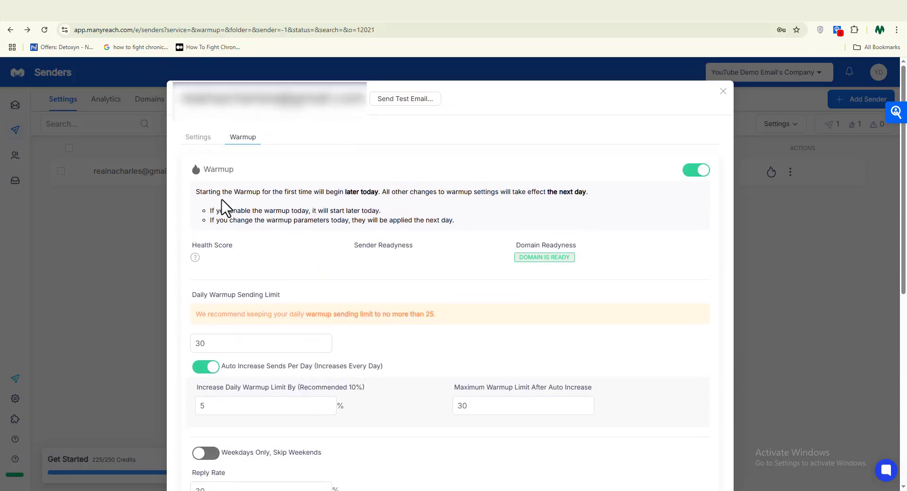
click(197, 137)
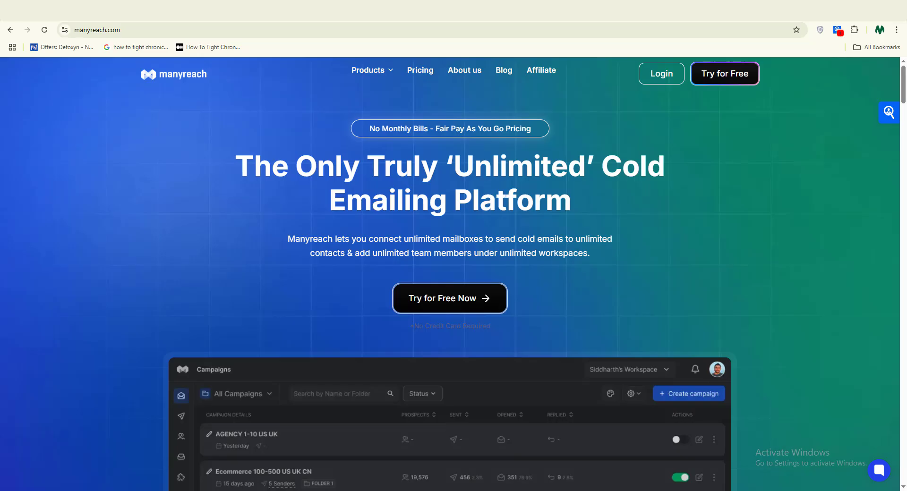
- Scroll through the manyreach.com landing page, ending at Bouncer's "What Bouncer can do?" section
scroll(450, 274, down, 1)
scroll(450, 274, down, 5)
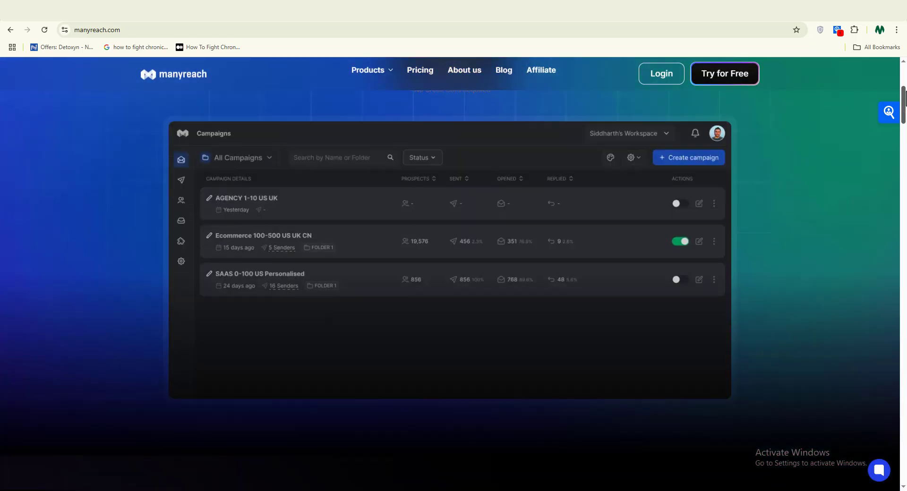
scroll(449, 274, down, 6)
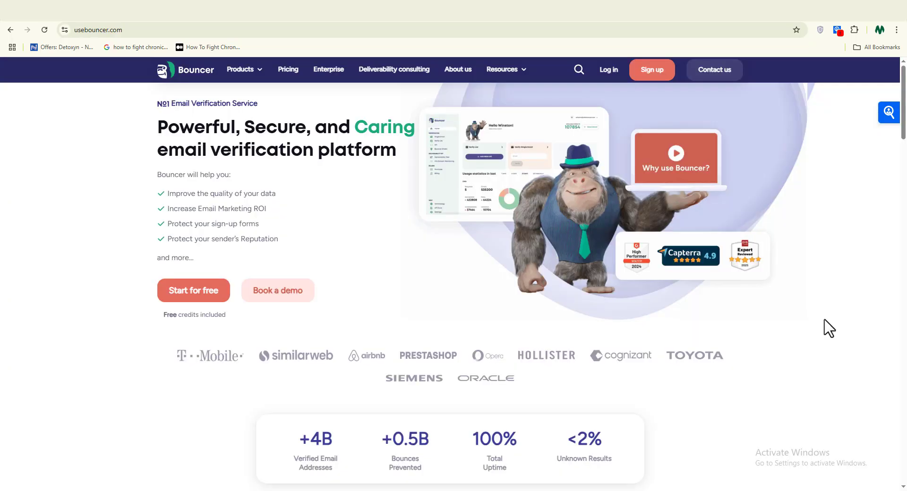
scroll(905, 212, down, 12)
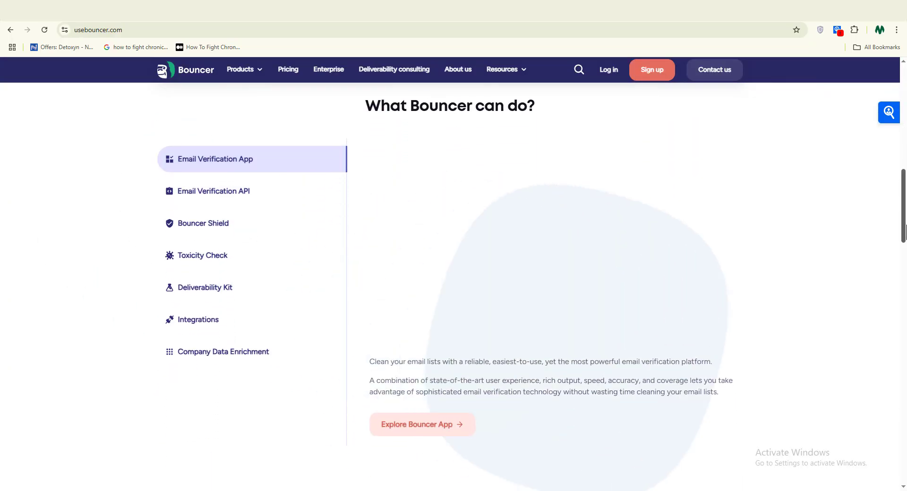
- Scroll past Bouncer's features, reviews and award badges to emailwarmup.com's "Custom Warmup For 100% Inbox" section
scroll(905, 232, down, 10)
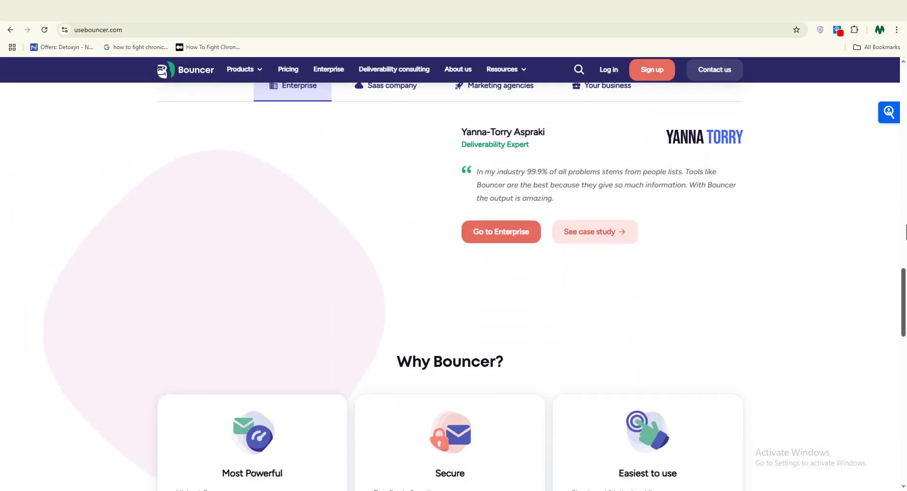
scroll(905, 231, down, 5)
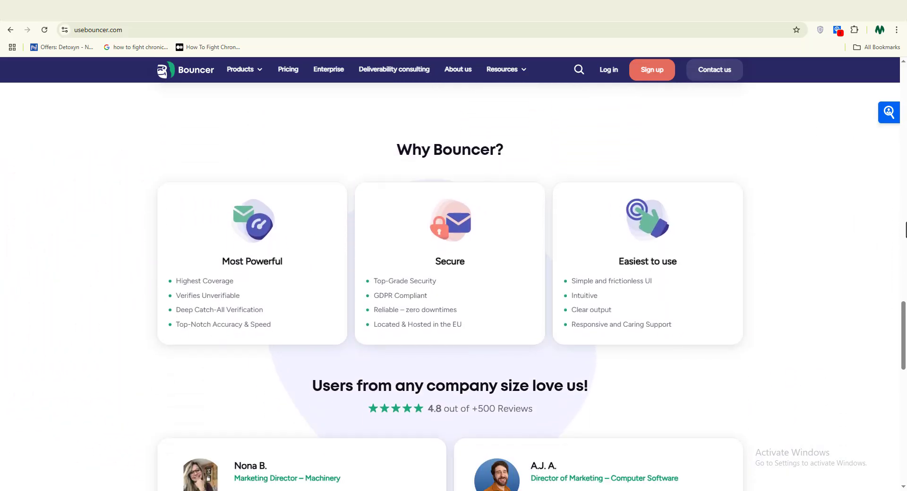
scroll(905, 230, down, 8)
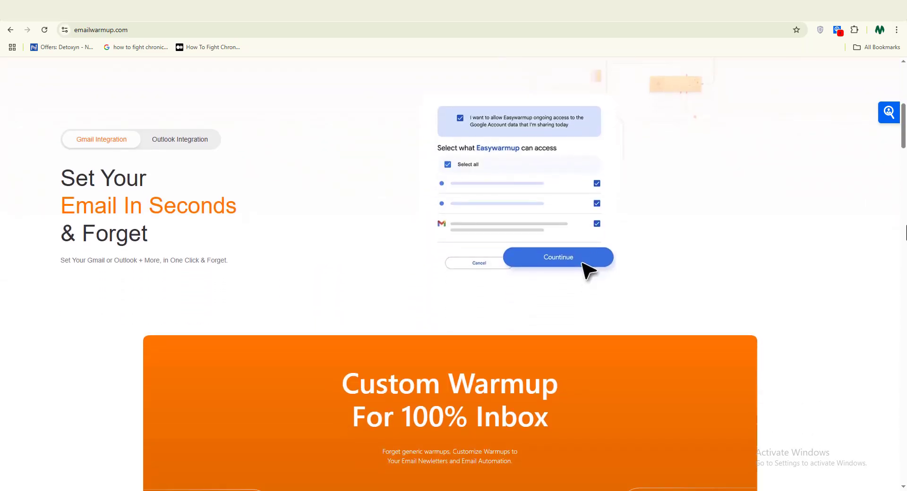
scroll(905, 231, down, 2)
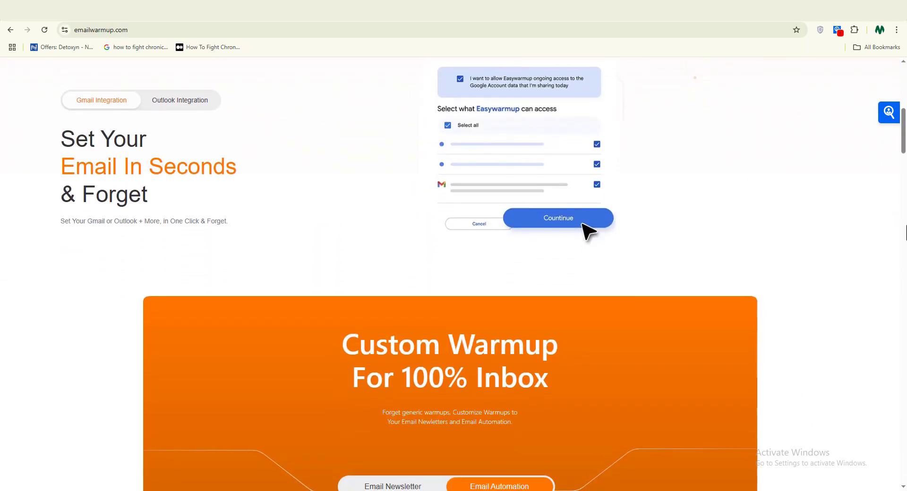
scroll(905, 232, down, 4)
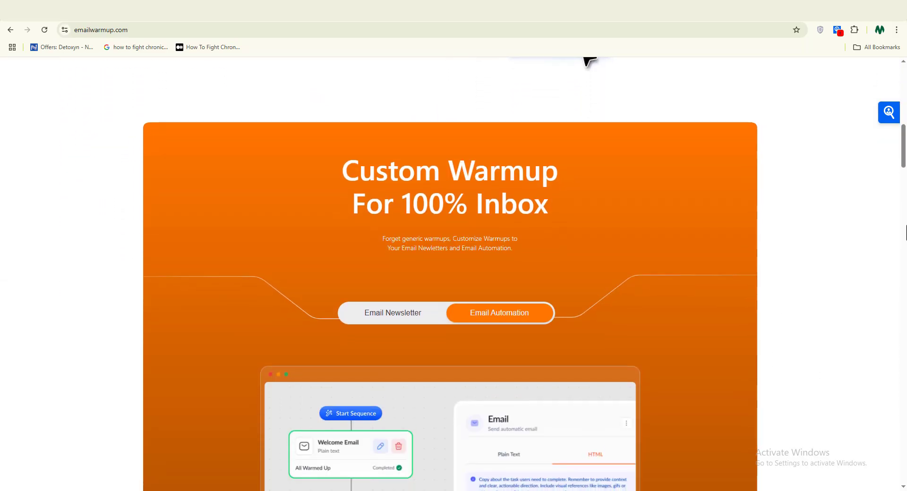
scroll(906, 232, down, 2)
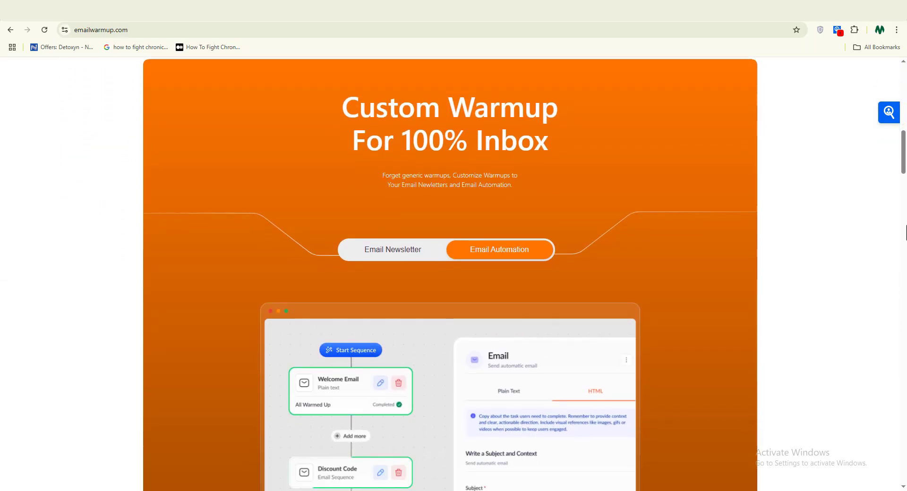